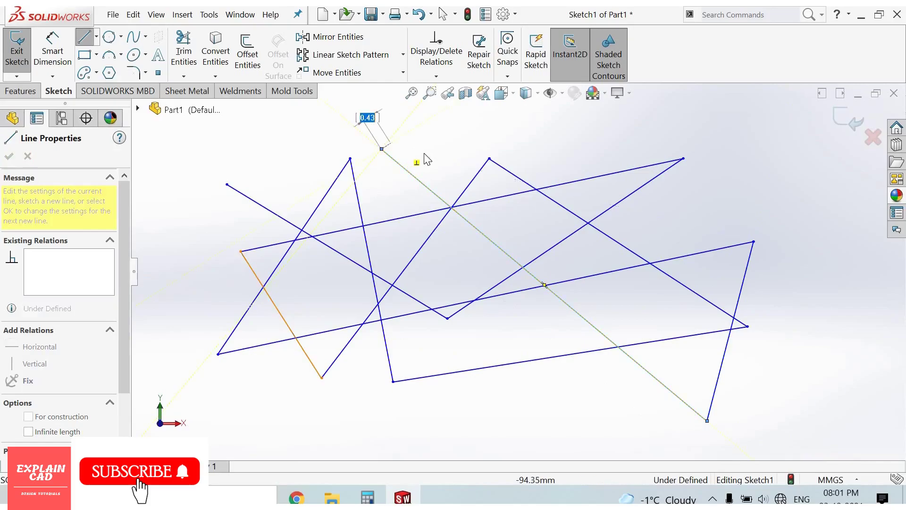
End the chain of crossing lines and leave the Line tool
{"action": "right_click", "coordinate": [399, 147]}
{"action": "left_click", "coordinate": [425, 154]}
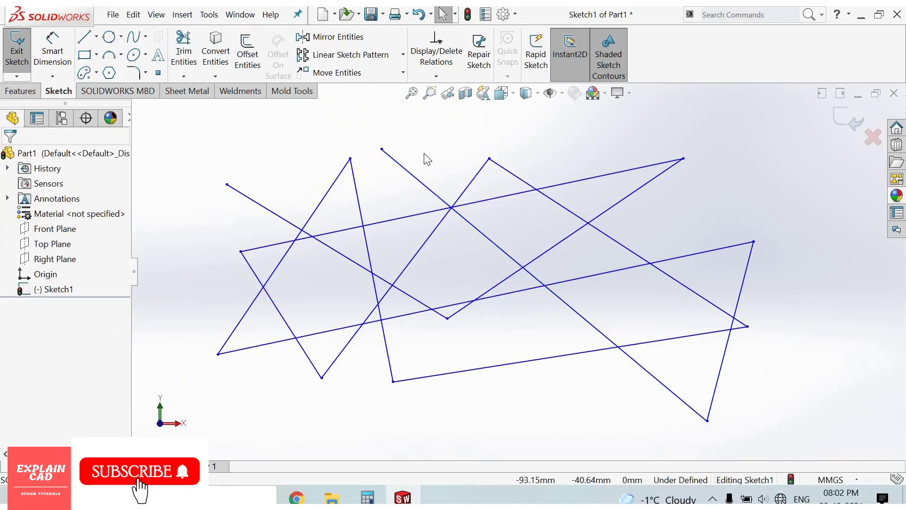
Try Power trim across the overhanging line segments on the left side of the zigzag sketch, and undo it
{"action": "left_click", "coordinate": [183, 53]}
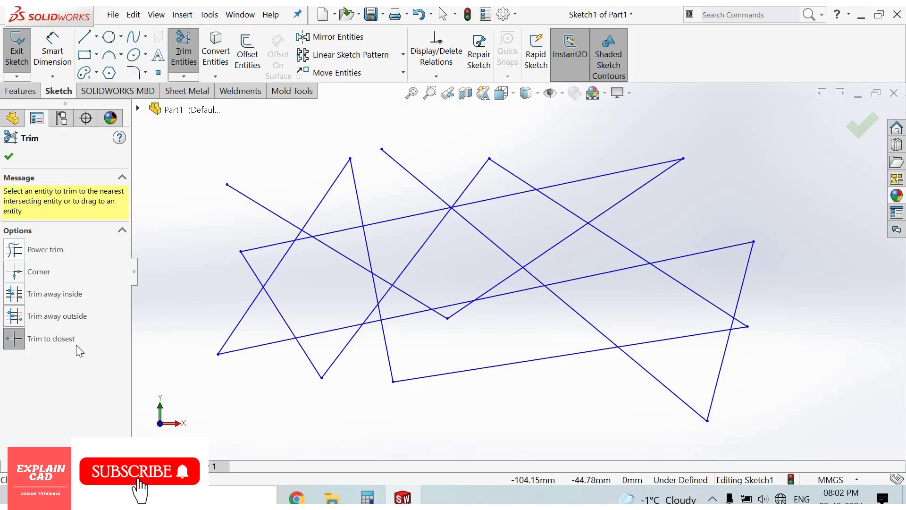
{"action": "left_click", "coordinate": [14, 249]}
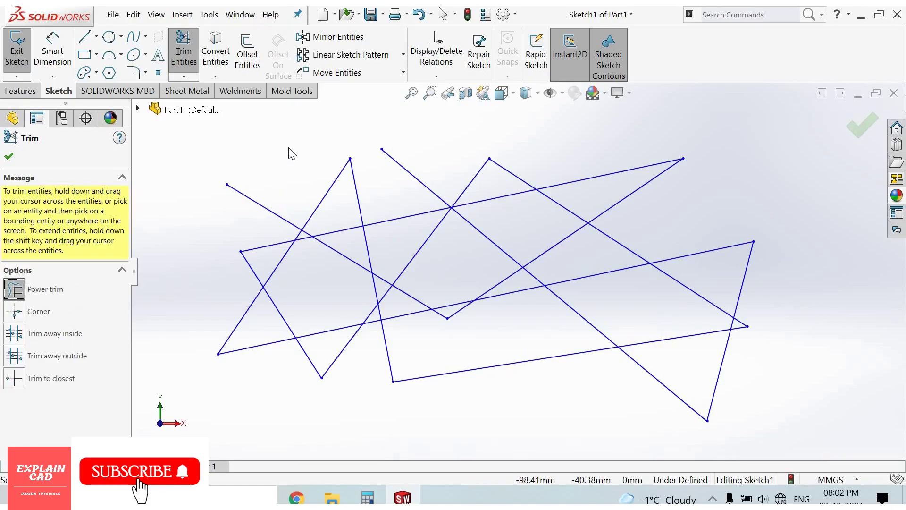
{"action": "mouse_move", "coordinate": [288, 148]}
{"action": "left_mouse_down"}
{"action": "mouse_move", "coordinate": [262, 212]}
{"action": "mouse_move", "coordinate": [246, 286]}
{"action": "mouse_move", "coordinate": [250, 320]}
{"action": "mouse_move", "coordinate": [267, 360]}
{"action": "mouse_move", "coordinate": [312, 358]}
{"action": "mouse_move", "coordinate": [338, 373]}
{"action": "mouse_move", "coordinate": [350, 328]}
{"action": "mouse_move", "coordinate": [284, 322]}
{"action": "mouse_move", "coordinate": [271, 259]}
{"action": "mouse_move", "coordinate": [184, 198]}
{"action": "mouse_move", "coordinate": [168, 198]}
{"action": "mouse_move", "coordinate": [177, 192]}
{"action": "left_mouse_up"}
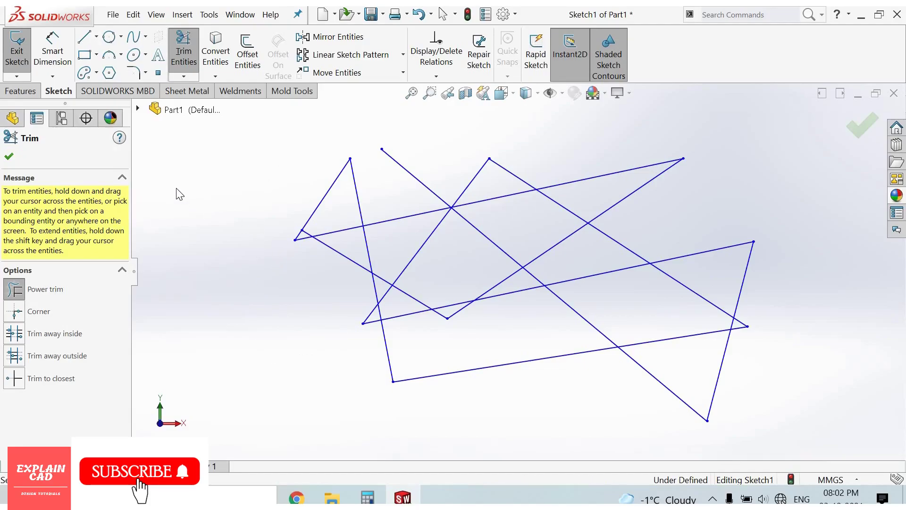
{"action": "key", "text": "ctrl+z"}
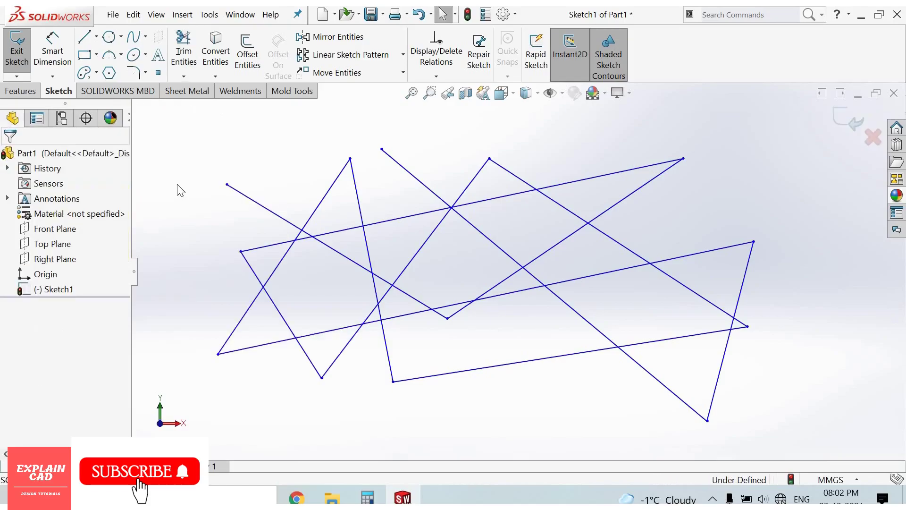
Use the Corner trim option to join the upper-left open-ended line and the steep diagonal at their intersection, keeping the upper diagonal and lower line portions
{"action": "left_click", "coordinate": [184, 46]}
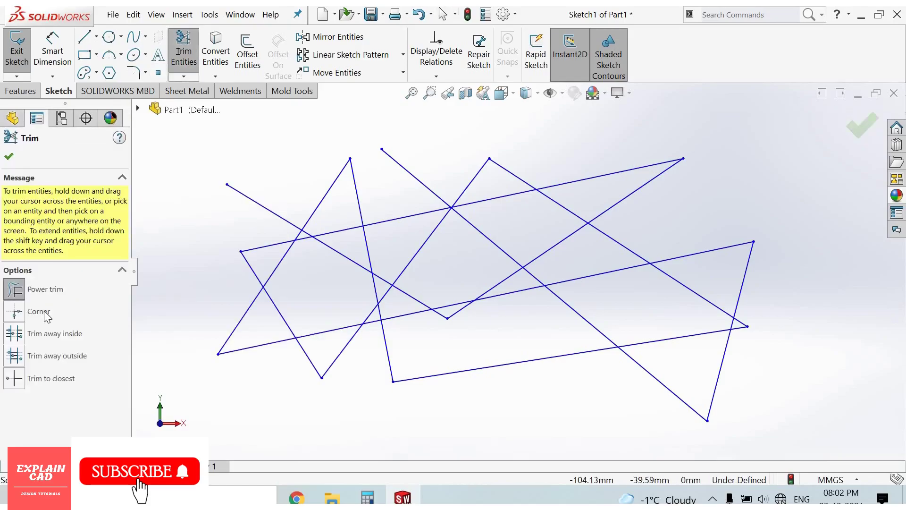
{"action": "left_click", "coordinate": [46, 316]}
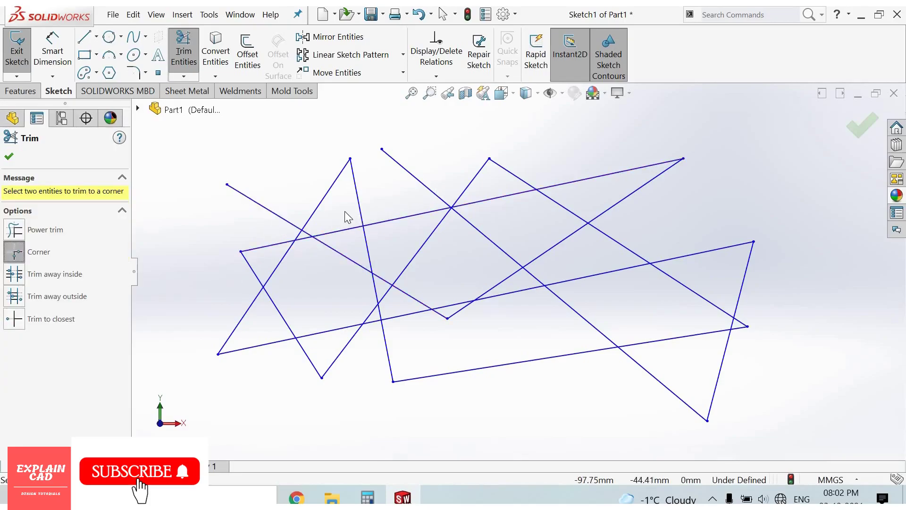
{"action": "scroll", "coordinate": [621, 235], "scroll_direction": "down", "scroll_amount": 2}
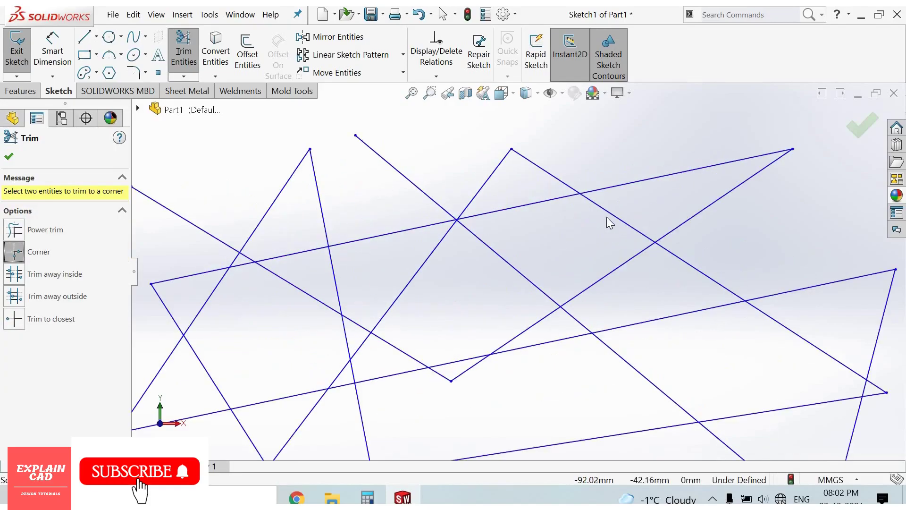
{"action": "scroll", "coordinate": [599, 274], "scroll_direction": "down", "scroll_amount": 2}
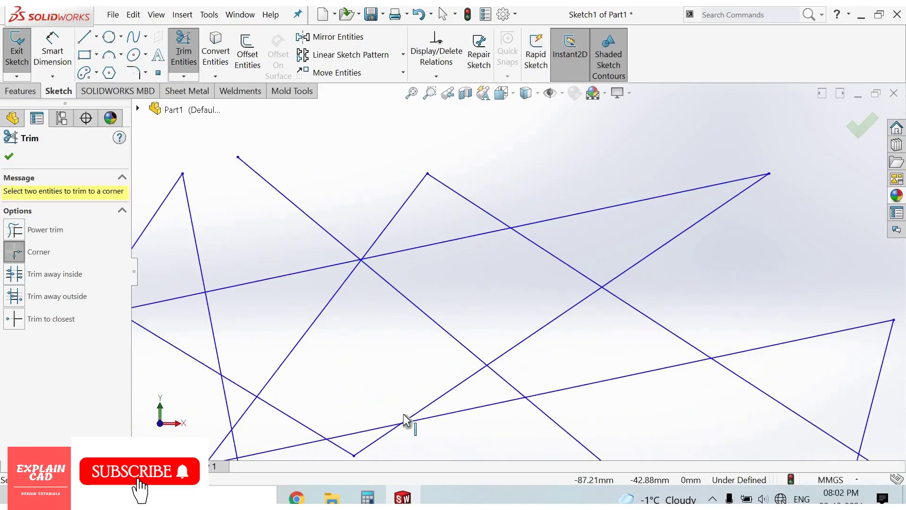
{"action": "scroll", "coordinate": [343, 291], "scroll_direction": "up", "scroll_amount": 3}
{"action": "scroll", "coordinate": [430, 276], "scroll_direction": "down", "scroll_amount": 5}
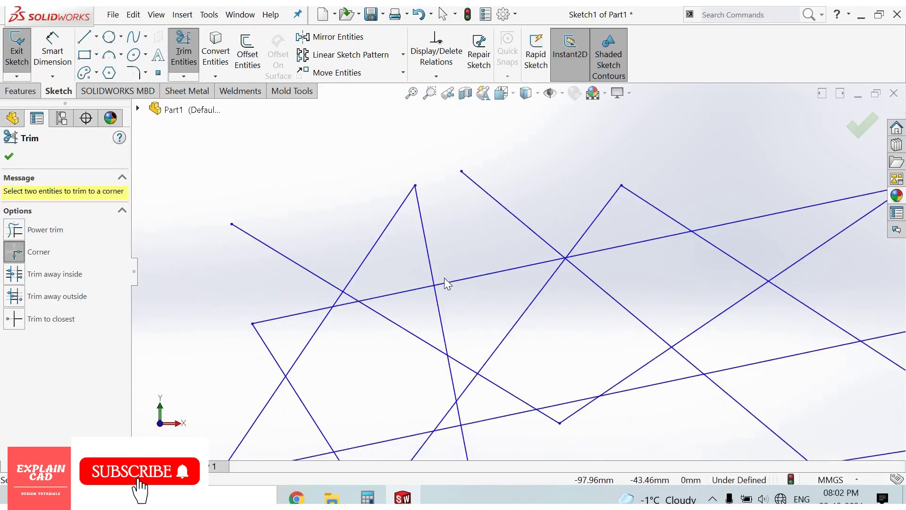
{"action": "left_click", "coordinate": [450, 288]}
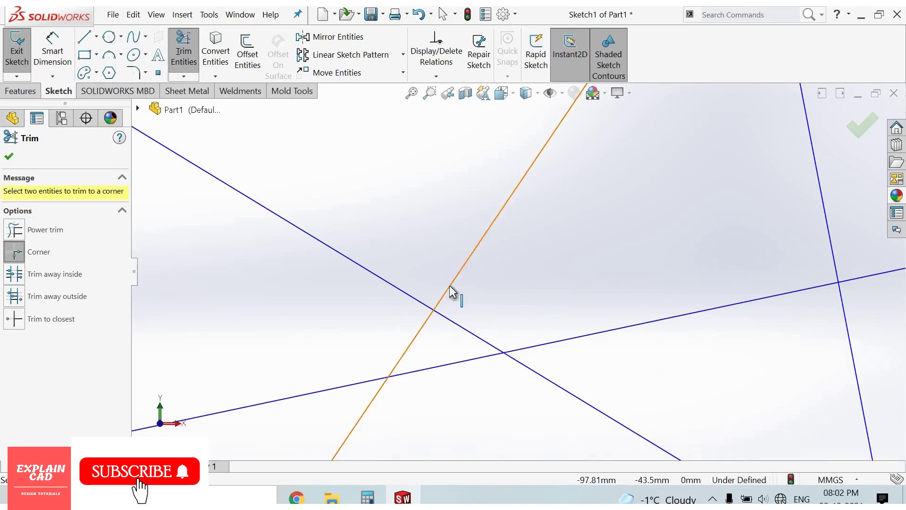
{"action": "left_click", "coordinate": [449, 320]}
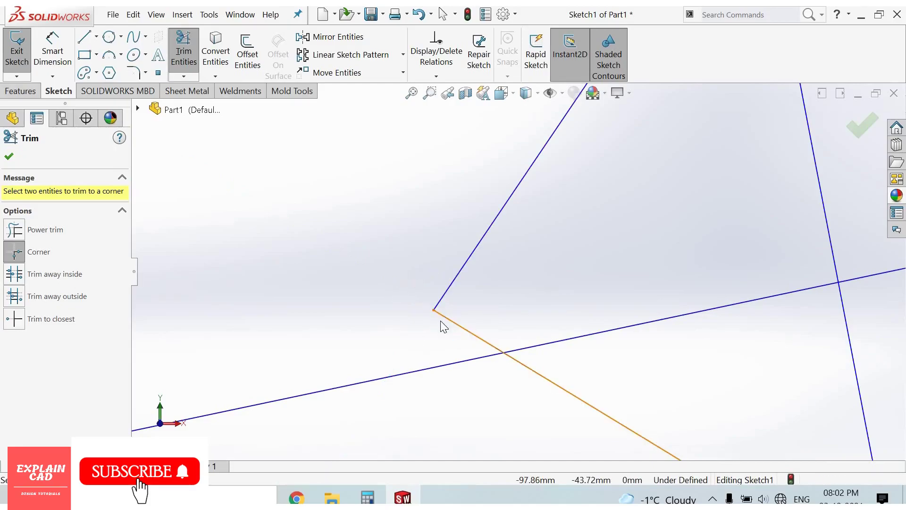
Corner-trim the remaining open-ended line with the long shallow line it crosses, keeping the short connecting segment, and exit Trim
{"action": "scroll", "coordinate": [485, 326], "scroll_direction": "up", "scroll_amount": 3}
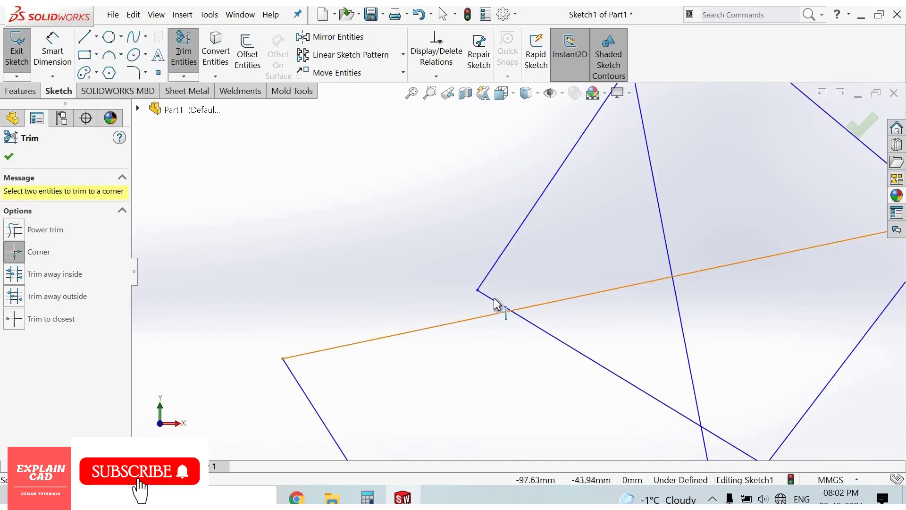
{"action": "left_click", "coordinate": [517, 312]}
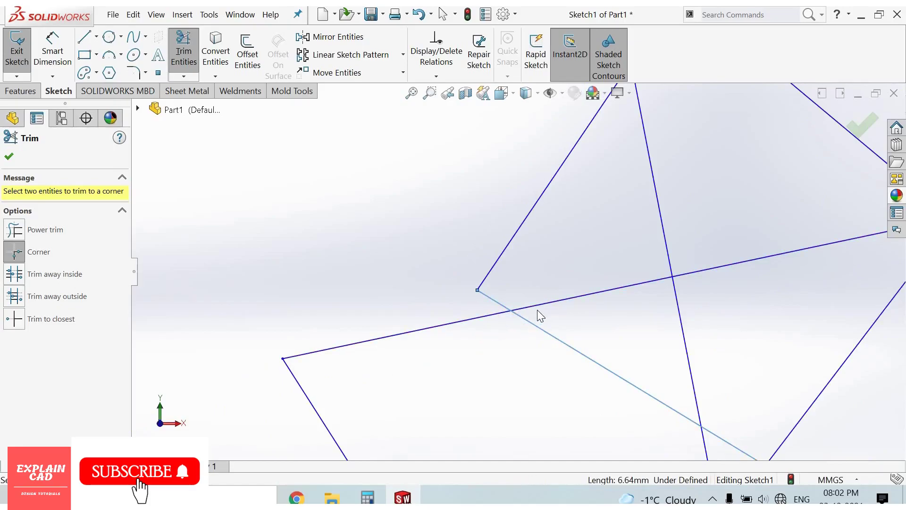
{"action": "left_click", "coordinate": [483, 317]}
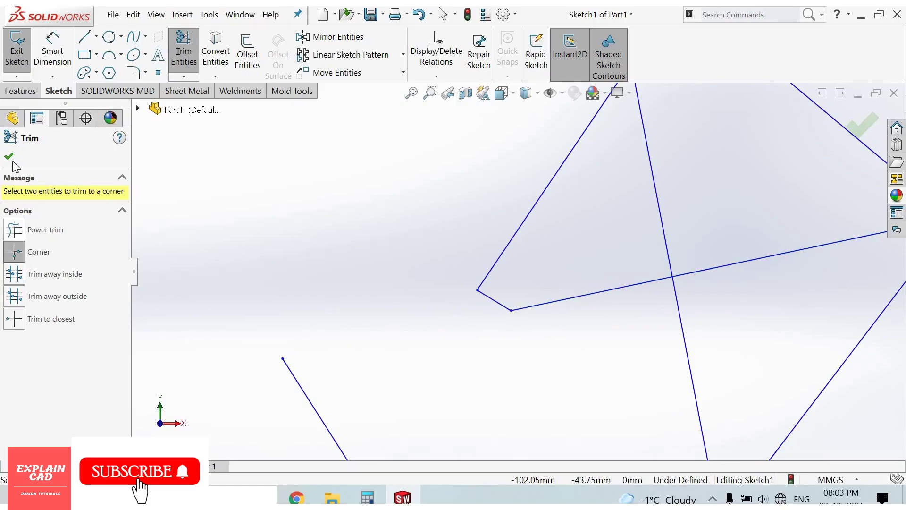
{"action": "key", "text": "Escape"}
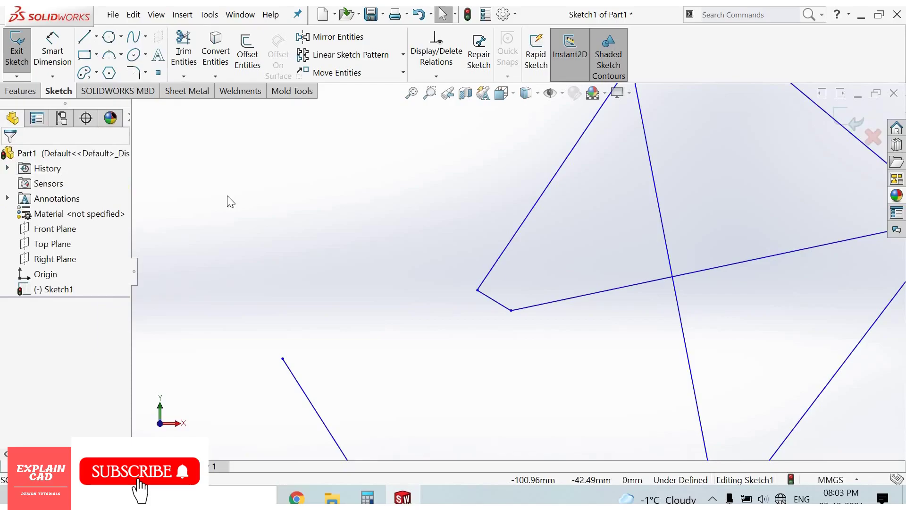
Undo both corner trims to restore the full crossing lines
{"action": "key", "text": "ctrl+z"}
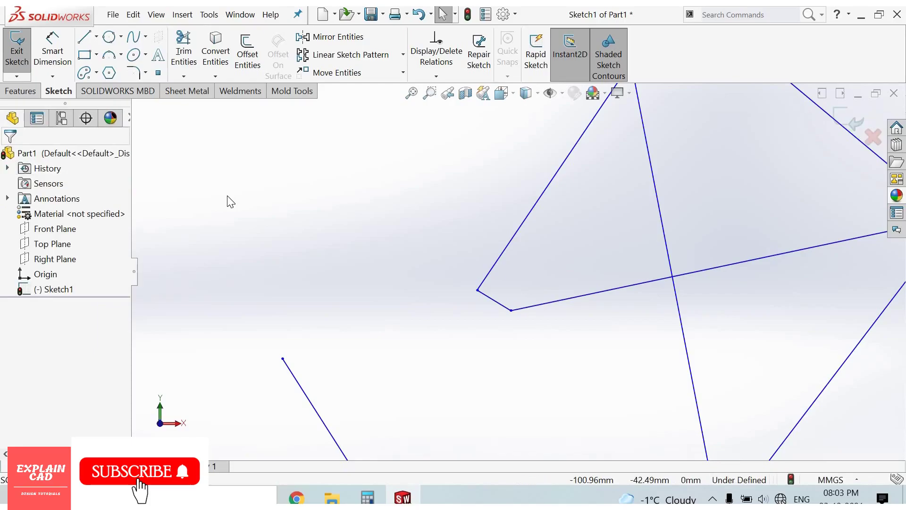
{"action": "key", "text": "ctrl+z"}
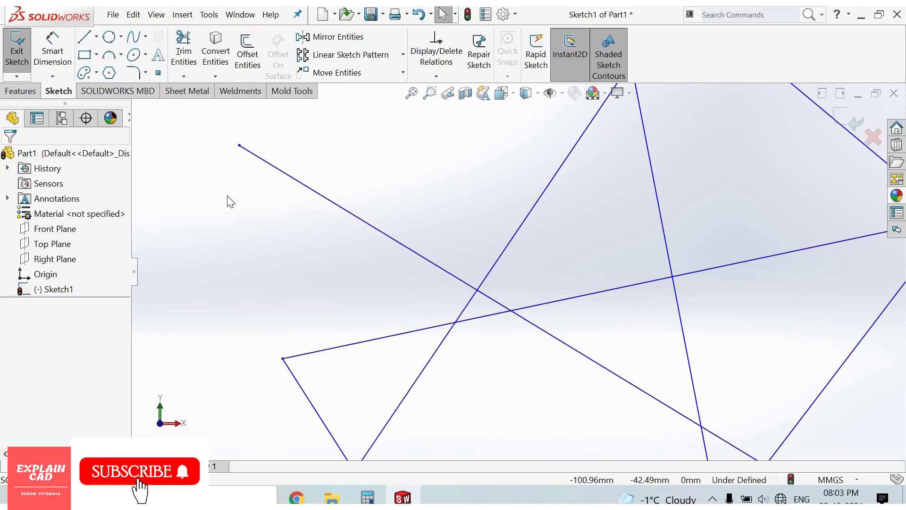
{"action": "scroll", "coordinate": [515, 267], "scroll_direction": "up", "scroll_amount": 5}
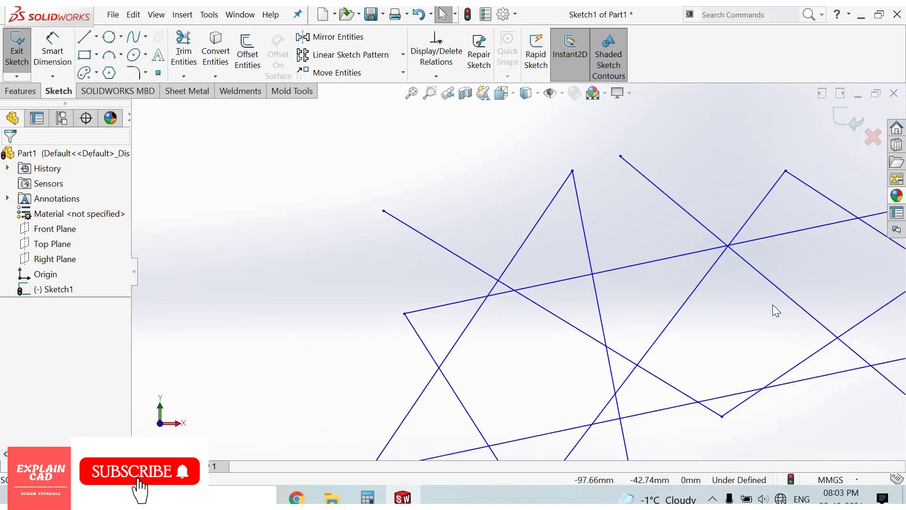
With Trim away inside, bound by the two lines meeting at the upper-right vertex, remove the portion of the descending diagonal between them
{"action": "scroll", "coordinate": [779, 279], "scroll_direction": "down", "scroll_amount": 2}
{"action": "scroll", "coordinate": [347, 225], "scroll_direction": "up", "scroll_amount": 2}
{"action": "scroll", "coordinate": [286, 247], "scroll_direction": "down", "scroll_amount": 1}
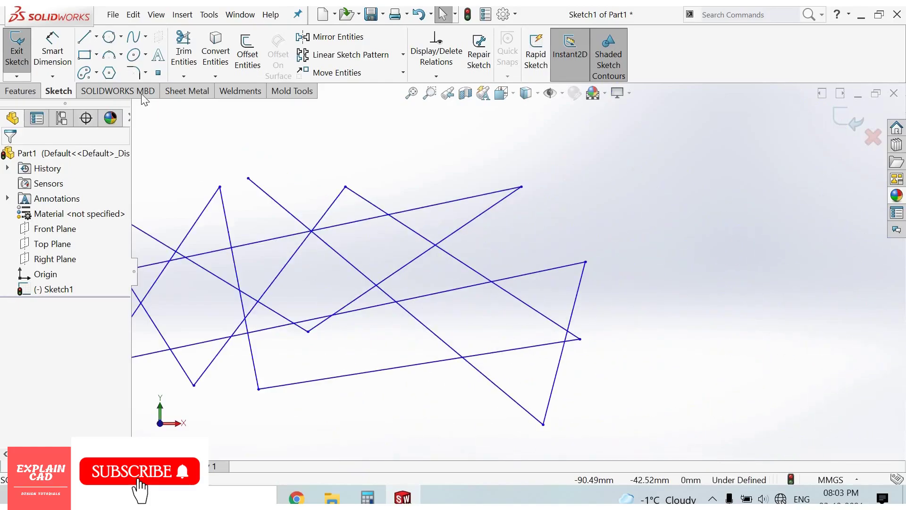
{"action": "scroll", "coordinate": [141, 100], "scroll_direction": "up", "scroll_amount": 1}
{"action": "left_click", "coordinate": [184, 76]}
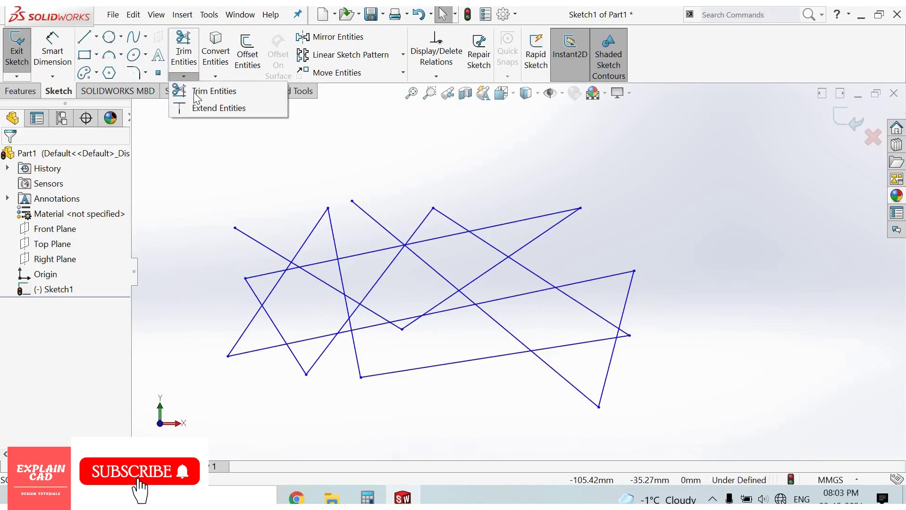
{"action": "key", "text": "Return"}
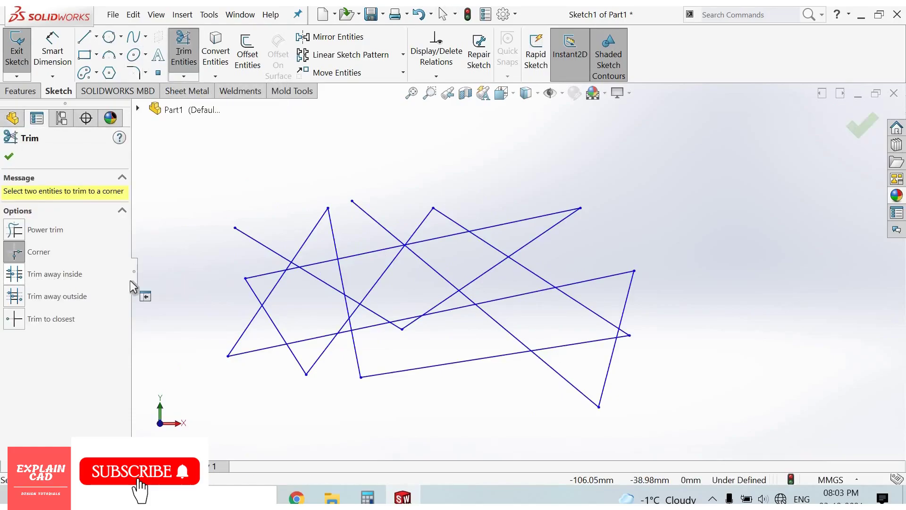
{"action": "left_click", "coordinate": [55, 274]}
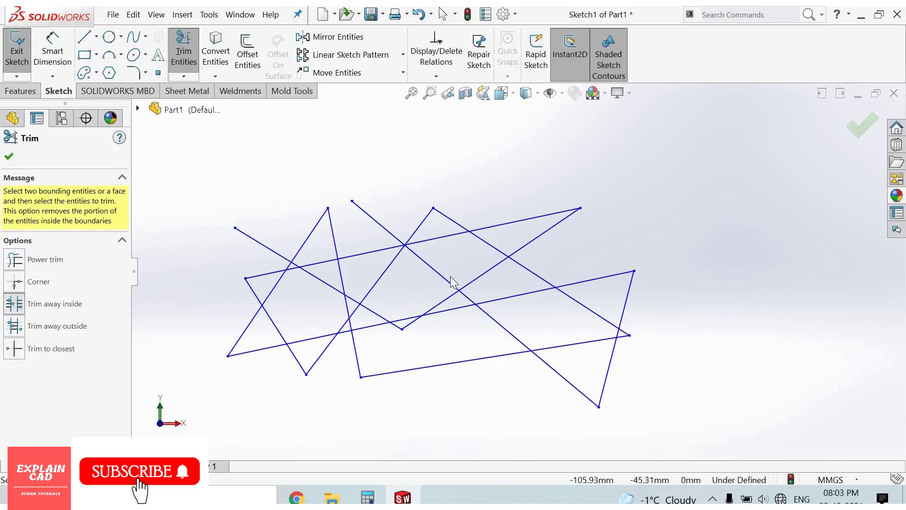
{"action": "scroll", "coordinate": [424, 265], "scroll_direction": "down", "scroll_amount": 2}
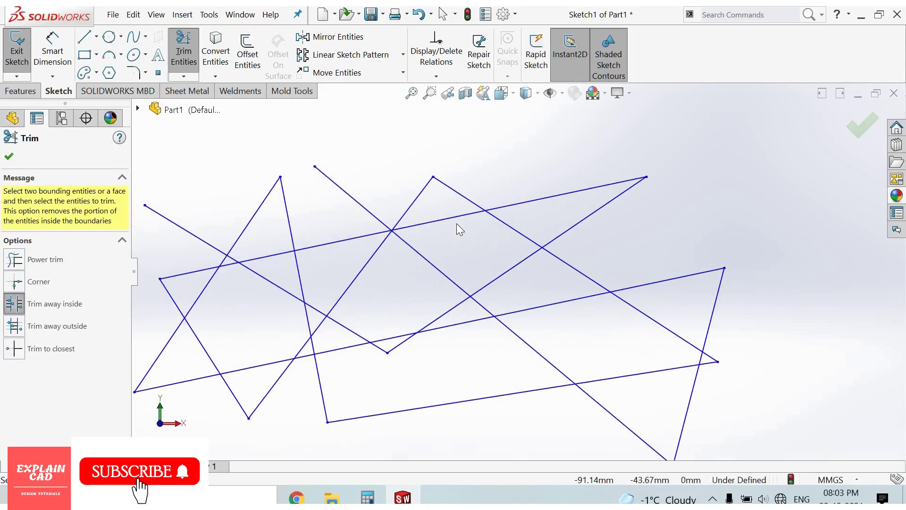
{"action": "scroll", "coordinate": [449, 208], "scroll_direction": "down", "scroll_amount": 3}
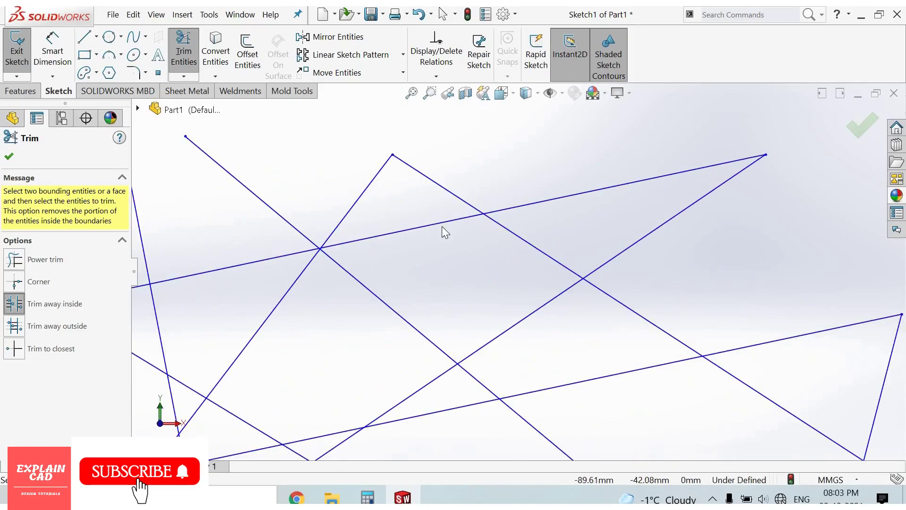
{"action": "left_click", "coordinate": [443, 224]}
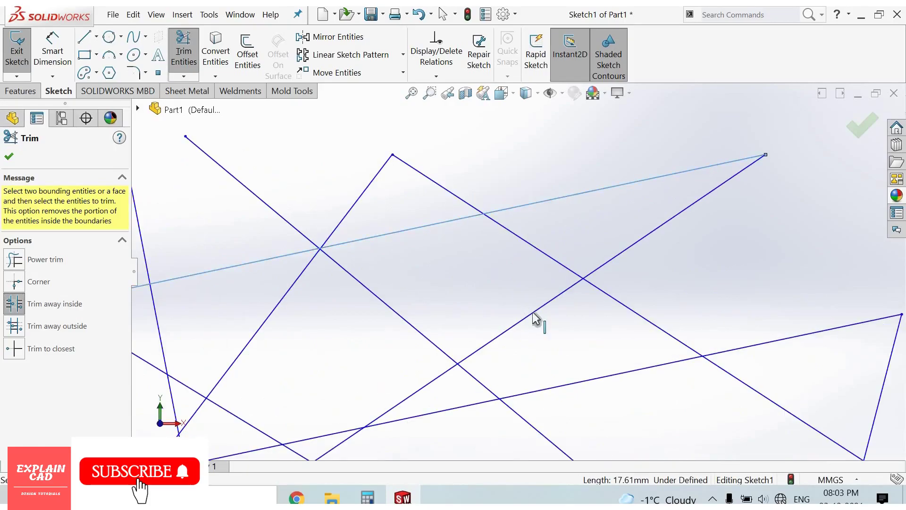
{"action": "left_click", "coordinate": [537, 309]}
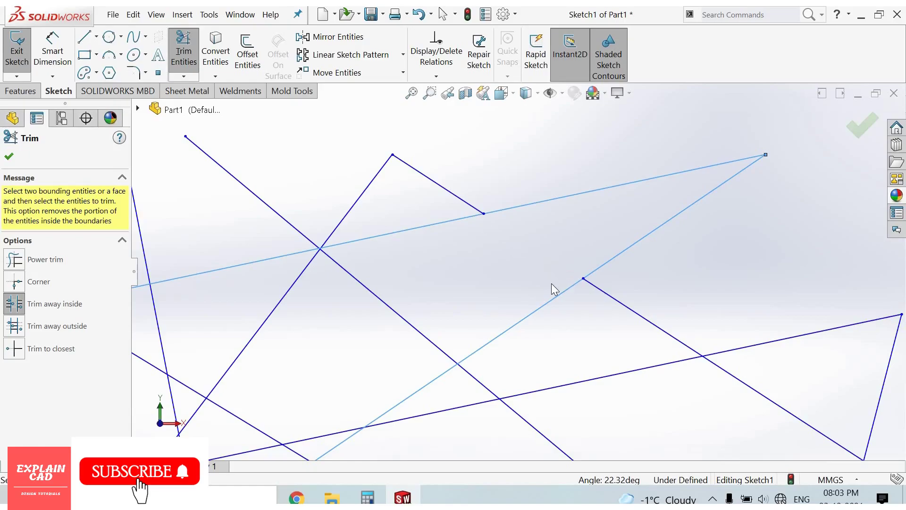
Try to trim the steep central diagonal using the same two boundary lines, and leave the Trim command
{"action": "scroll", "coordinate": [519, 271], "scroll_direction": "up", "scroll_amount": 3}
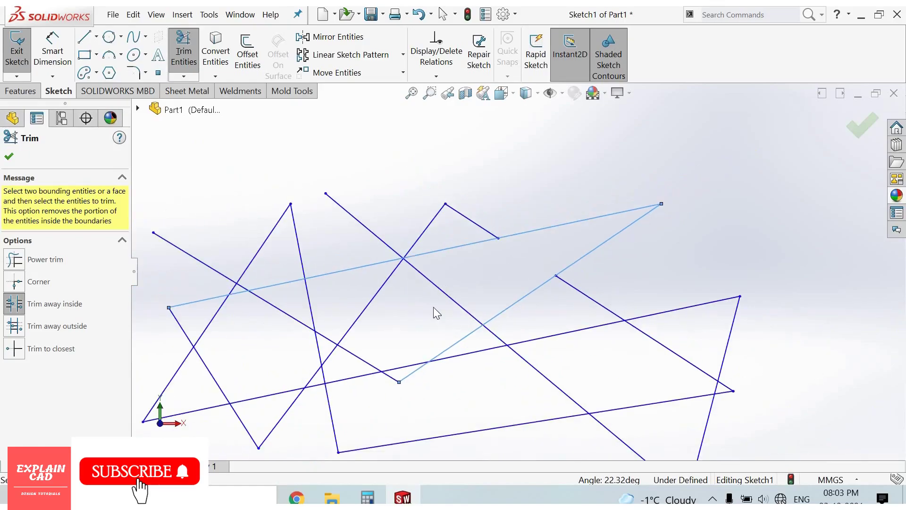
{"action": "left_click", "coordinate": [386, 282]}
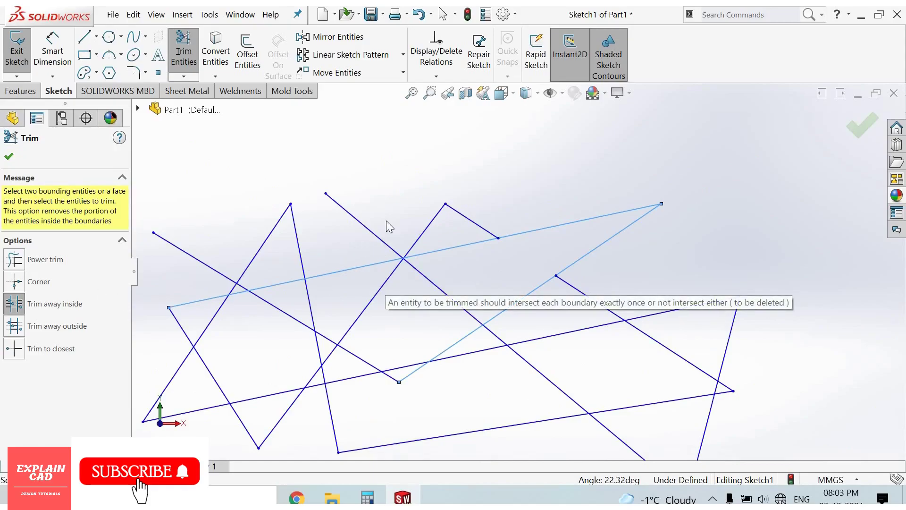
{"action": "right_click", "coordinate": [434, 171]}
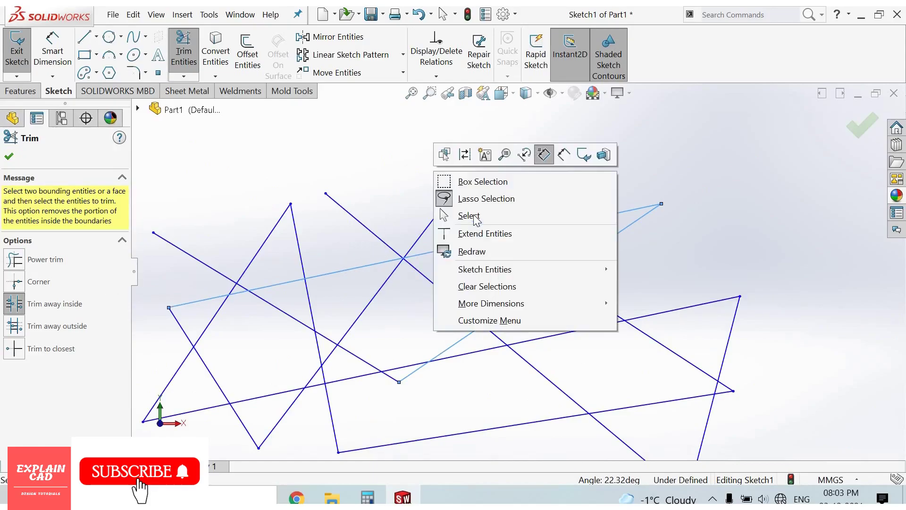
{"action": "left_click", "coordinate": [465, 215]}
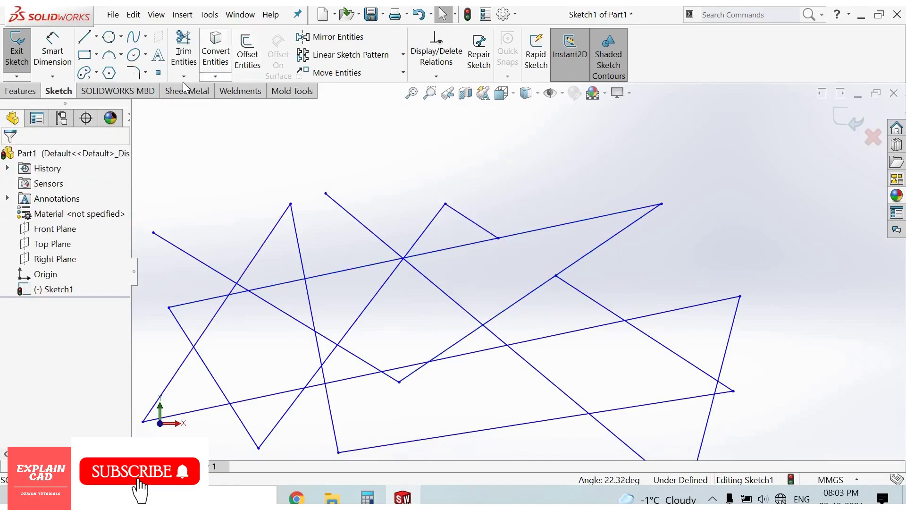
With Trim away inside, bound by the steep central diagonal and the line descending from the upper-right vertex, remove the long diagonal's portion between them
{"action": "left_click", "coordinate": [184, 76]}
{"action": "left_click", "coordinate": [214, 91]}
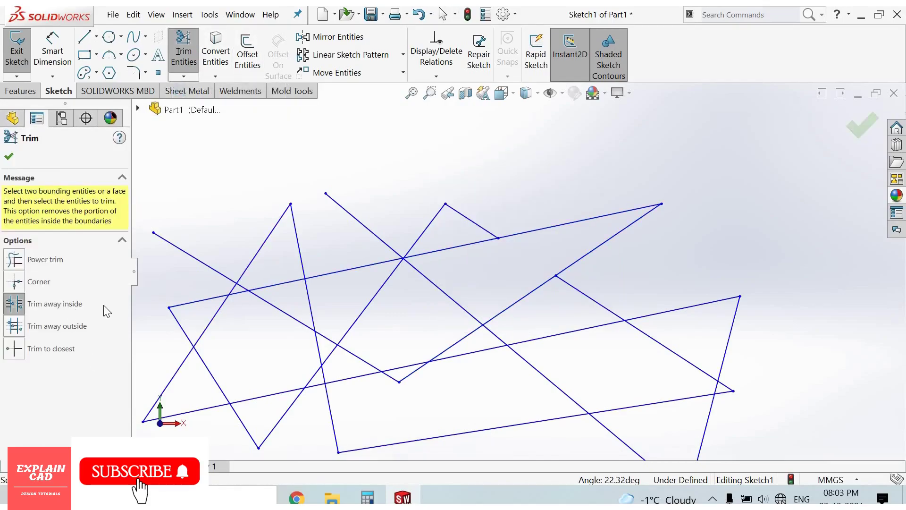
{"action": "left_click", "coordinate": [416, 257]}
{"action": "scroll", "coordinate": [401, 283], "scroll_direction": "down", "scroll_amount": 3}
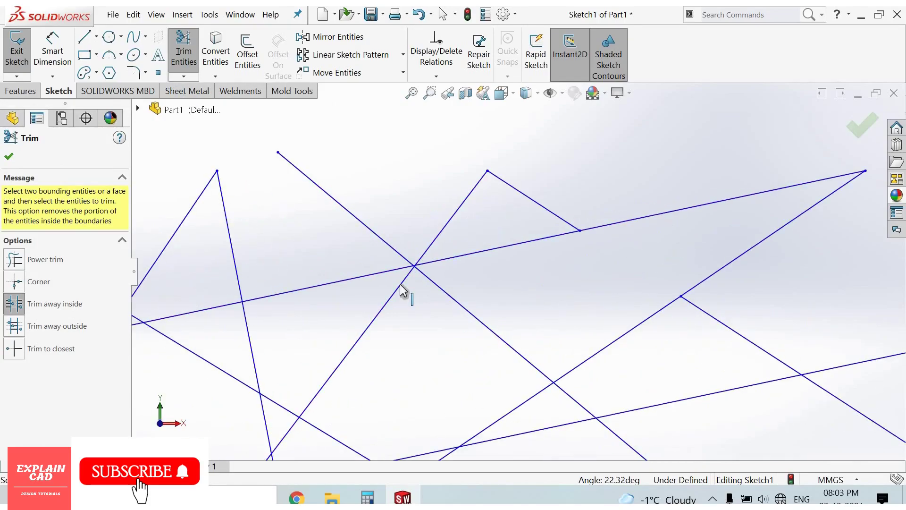
{"action": "left_click", "coordinate": [527, 401]}
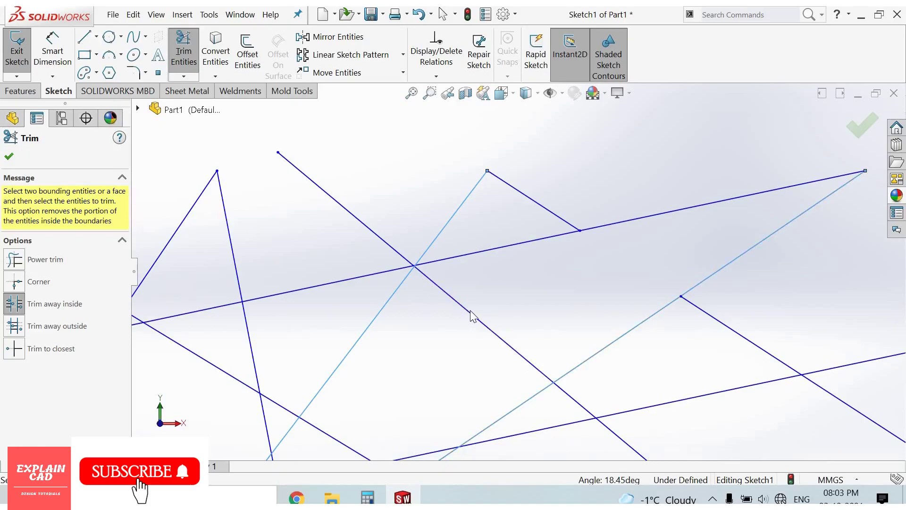
{"action": "left_click", "coordinate": [454, 296]}
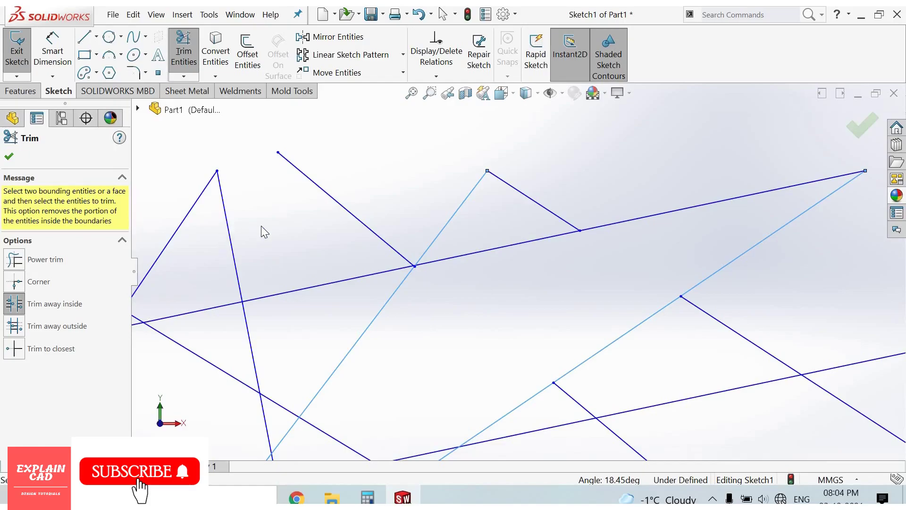
Leave the Trim command and undo both Trim away inside cuts to restore the full crossing lines
{"action": "scroll", "coordinate": [272, 305], "scroll_direction": "up", "scroll_amount": 2}
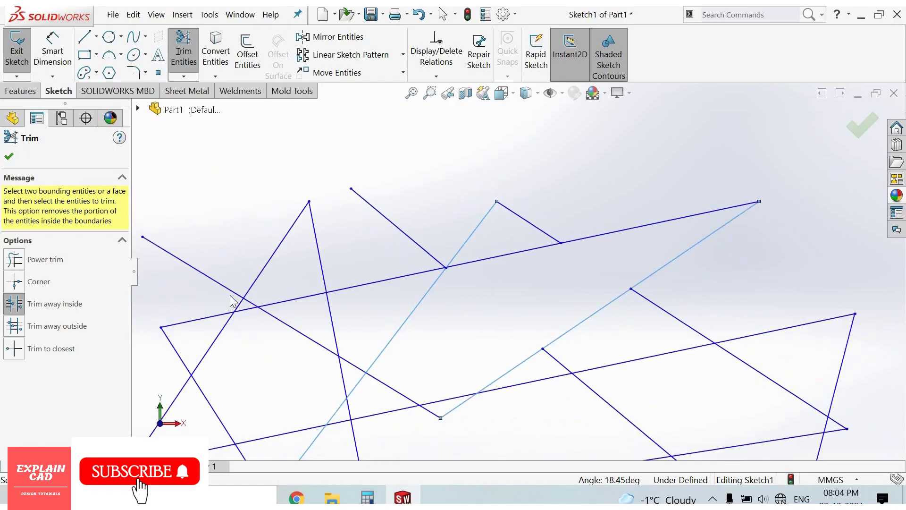
{"action": "scroll", "coordinate": [232, 301], "scroll_direction": "up", "scroll_amount": 2}
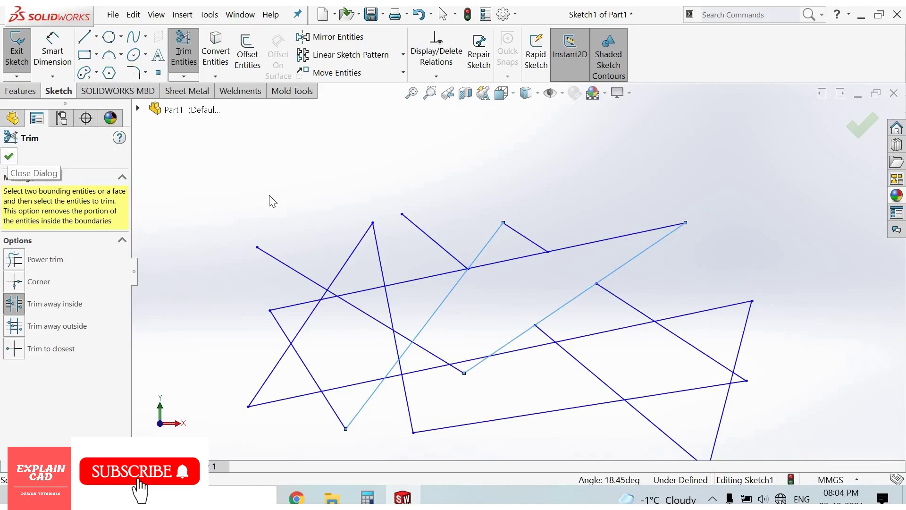
{"action": "left_click", "coordinate": [10, 158]}
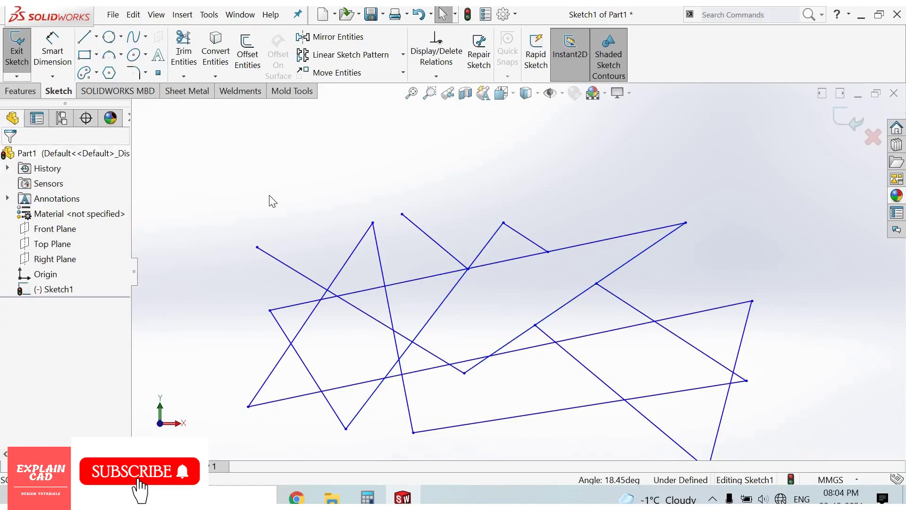
{"action": "key", "text": "ctrl+z"}
{"action": "key", "text": "ctrl+z"}
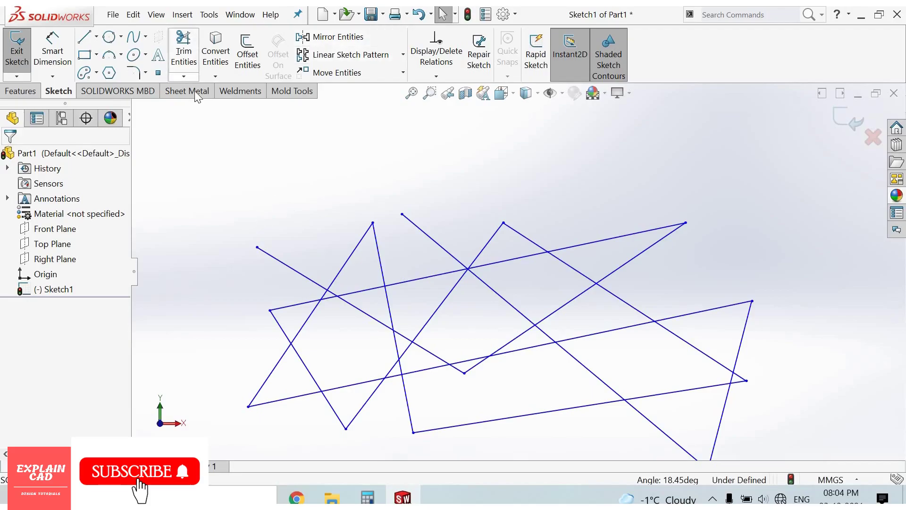
With Trim away outside, bound by the two lines meeting at the upper-right vertex, remove the descending diagonal's portions beyond them
{"action": "left_click", "coordinate": [184, 76]}
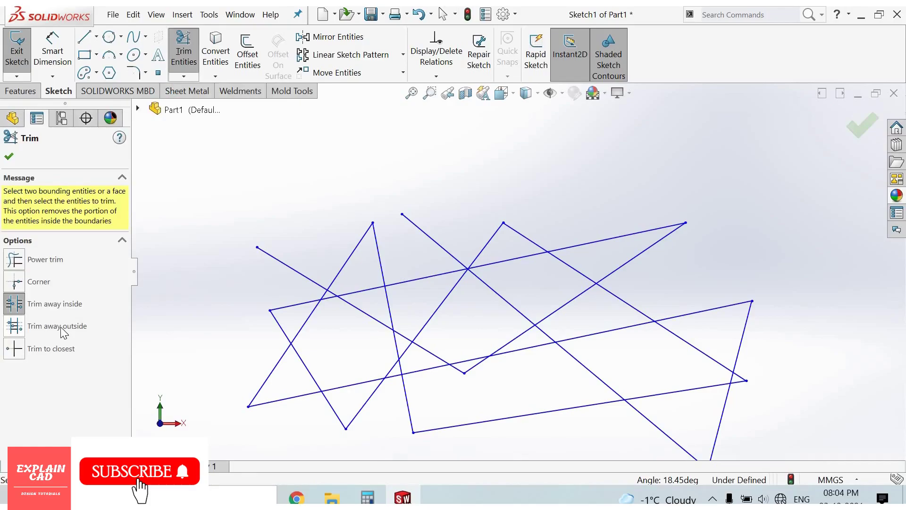
{"action": "left_click", "coordinate": [62, 328]}
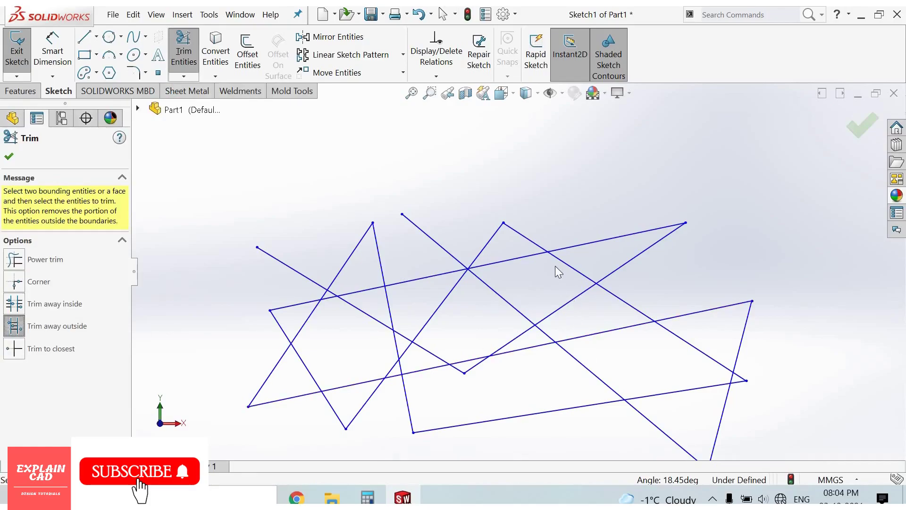
{"action": "scroll", "coordinate": [555, 265], "scroll_direction": "down", "scroll_amount": 3}
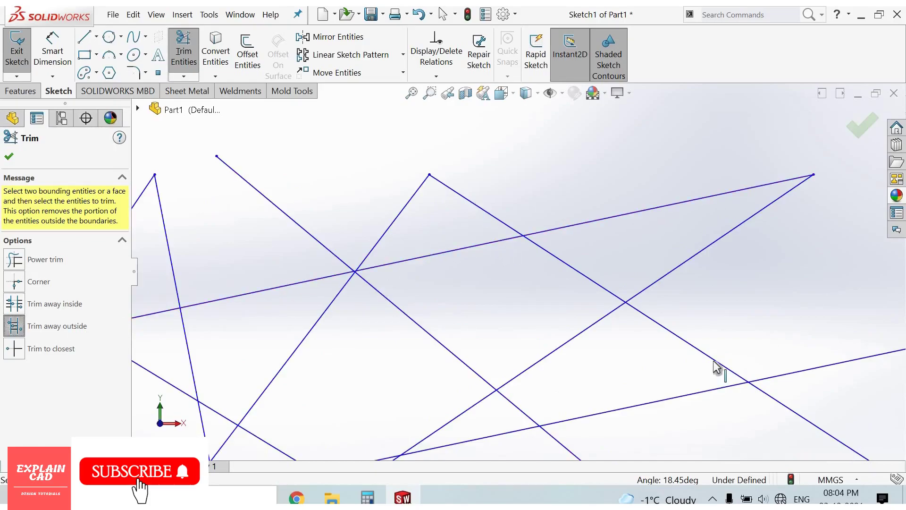
{"action": "left_click", "coordinate": [551, 352]}
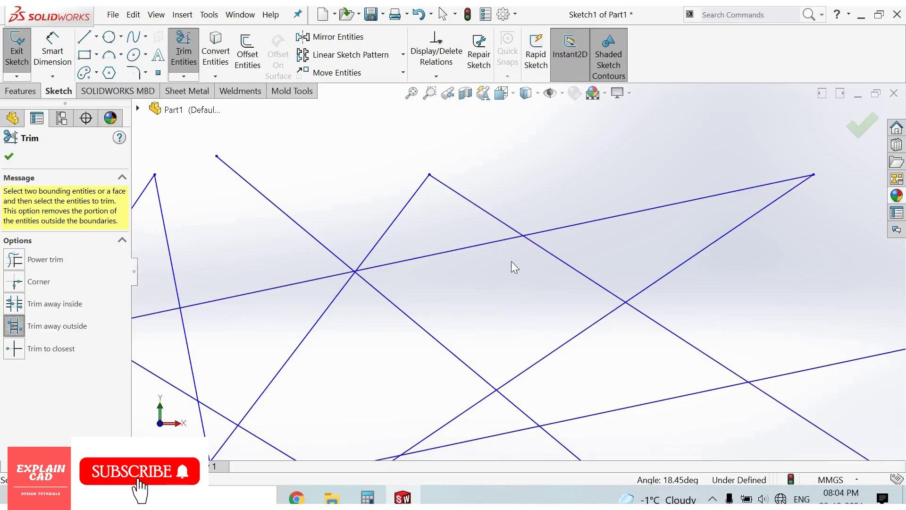
{"action": "left_click", "coordinate": [491, 243]}
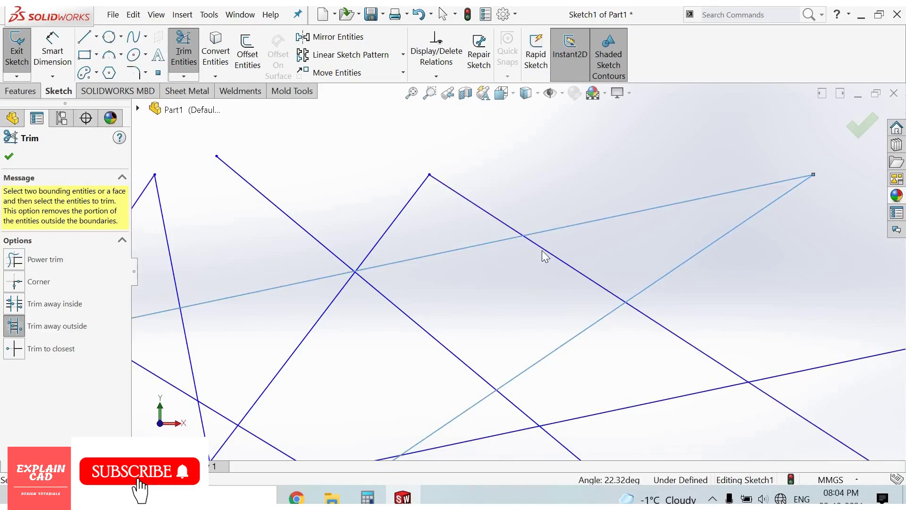
{"action": "left_click", "coordinate": [497, 222]}
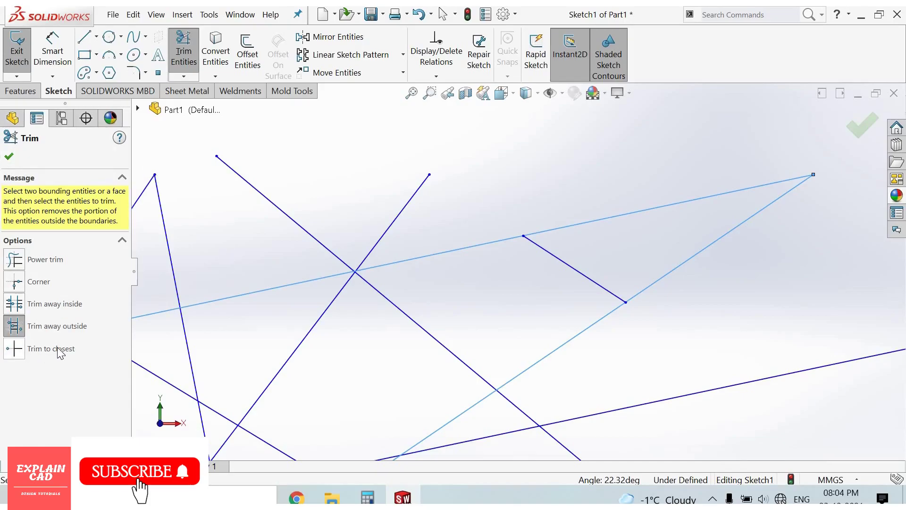
With Trim to closest, remove the four overhanging line ends on the sketch's left side, each back to its nearest intersection
{"action": "key", "text": "f"}
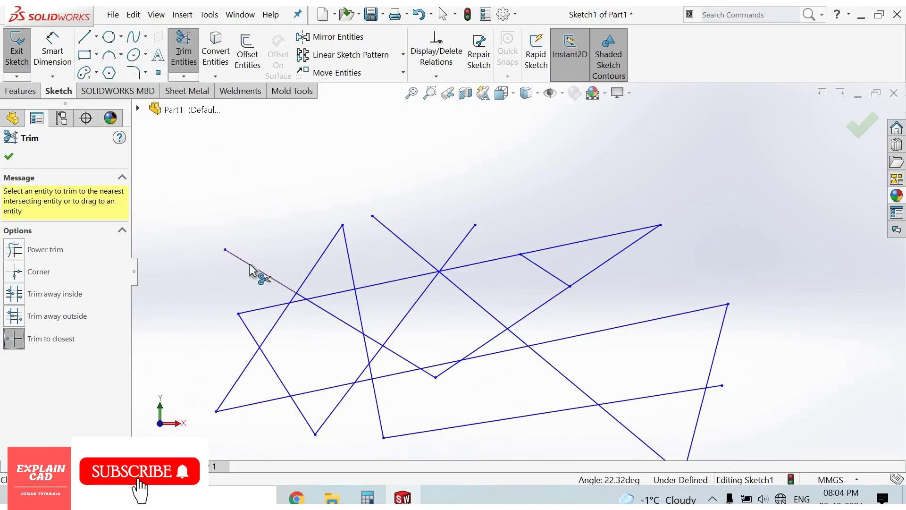
{"action": "left_click", "coordinate": [263, 272]}
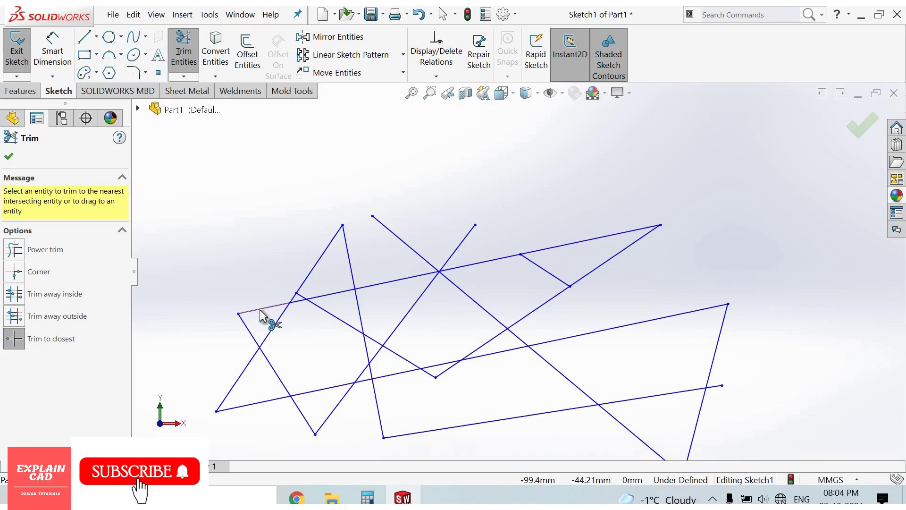
{"action": "left_click", "coordinate": [261, 311]}
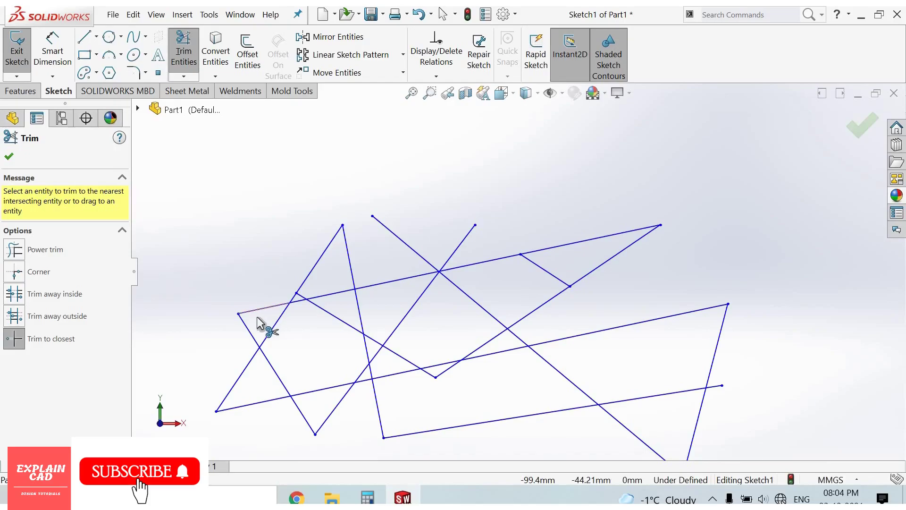
{"action": "left_click", "coordinate": [238, 380]}
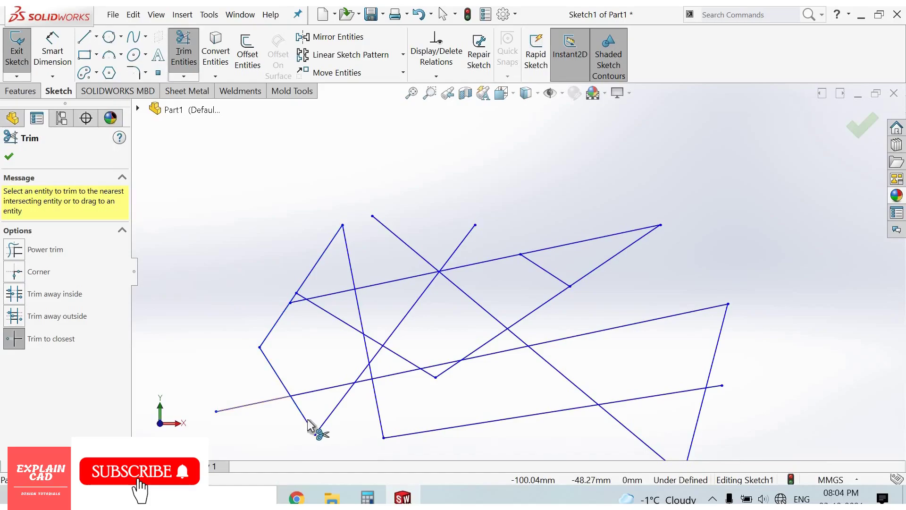
{"action": "left_click", "coordinate": [285, 396]}
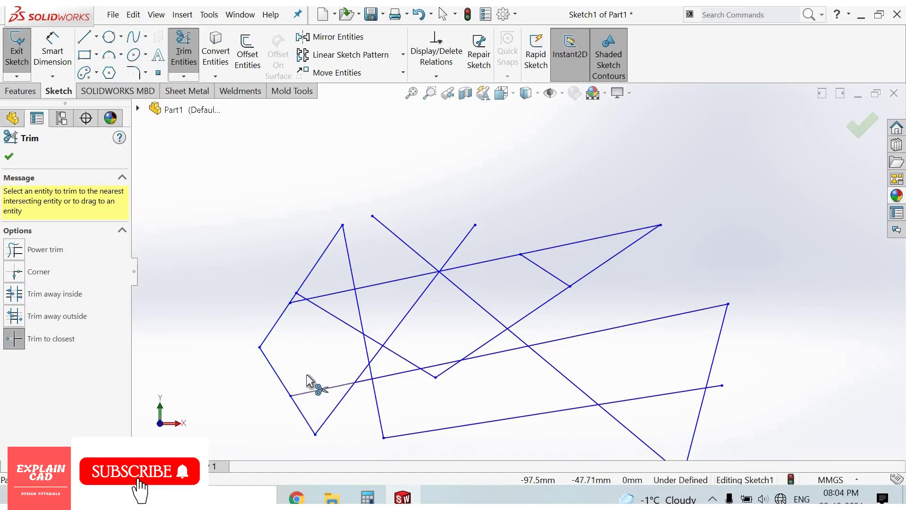
Trim one segment between intersections from the left descending line, the upper long line and the central descending diagonal, and leave the Trim command
{"action": "left_click", "coordinate": [348, 324]}
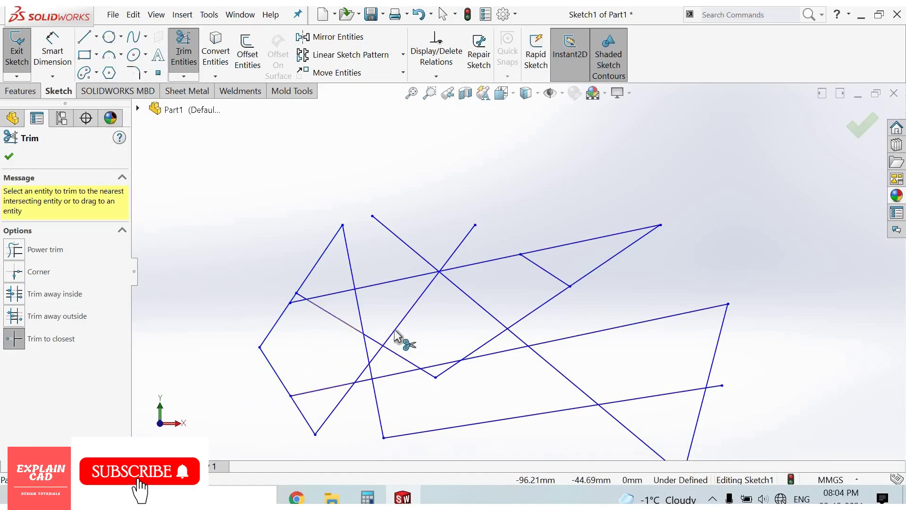
{"action": "left_click", "coordinate": [400, 281]}
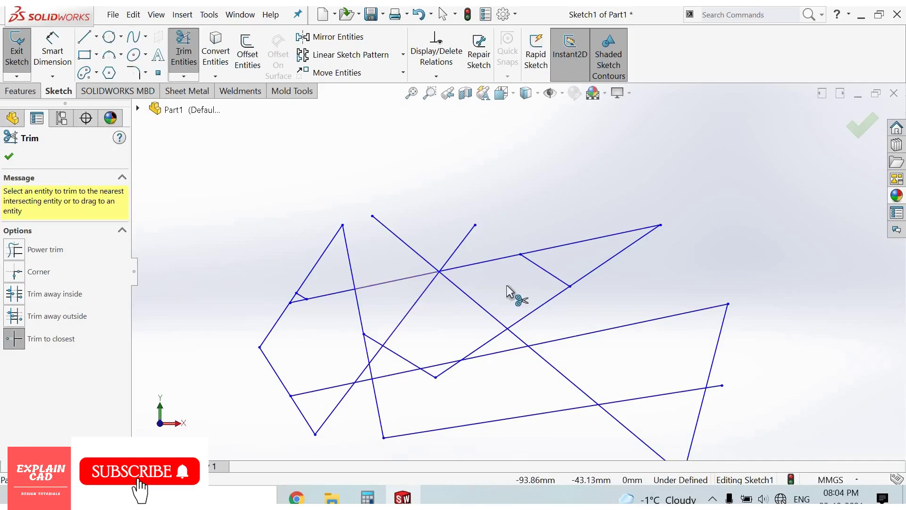
{"action": "left_click", "coordinate": [517, 337]}
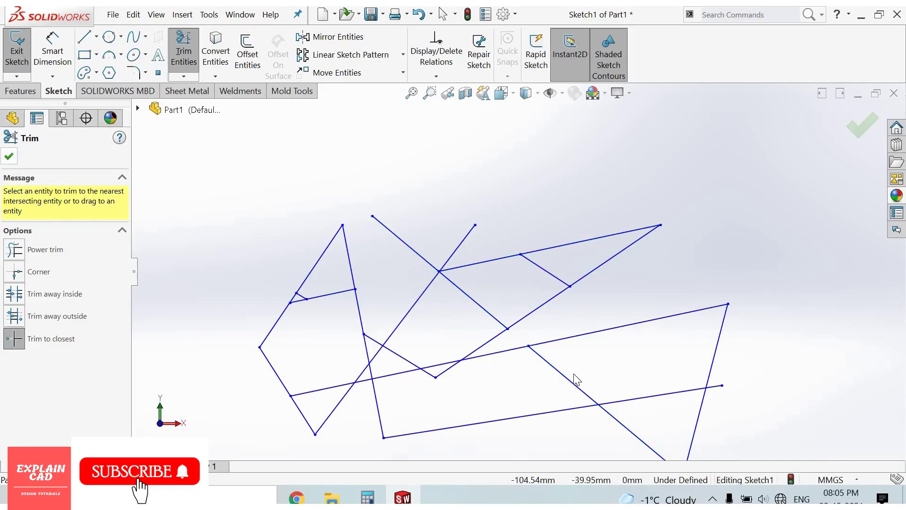
{"action": "key", "text": "Escape"}
{"action": "scroll", "coordinate": [706, 331], "scroll_direction": "up", "scroll_amount": 3}
{"action": "scroll", "coordinate": [577, 308], "scroll_direction": "down", "scroll_amount": 1}
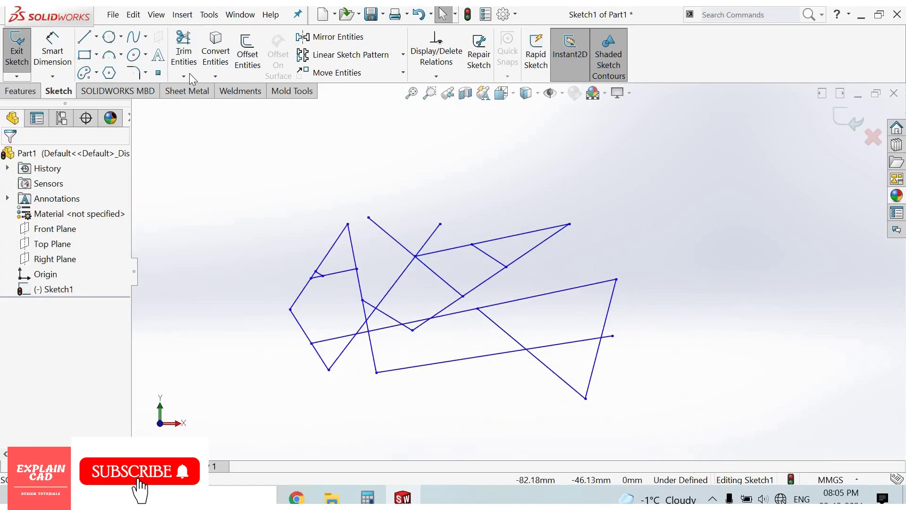
With Extend Entities, extend the lower piece of the central descending diagonal up across the gap to its upper piece
{"action": "left_click", "coordinate": [189, 74]}
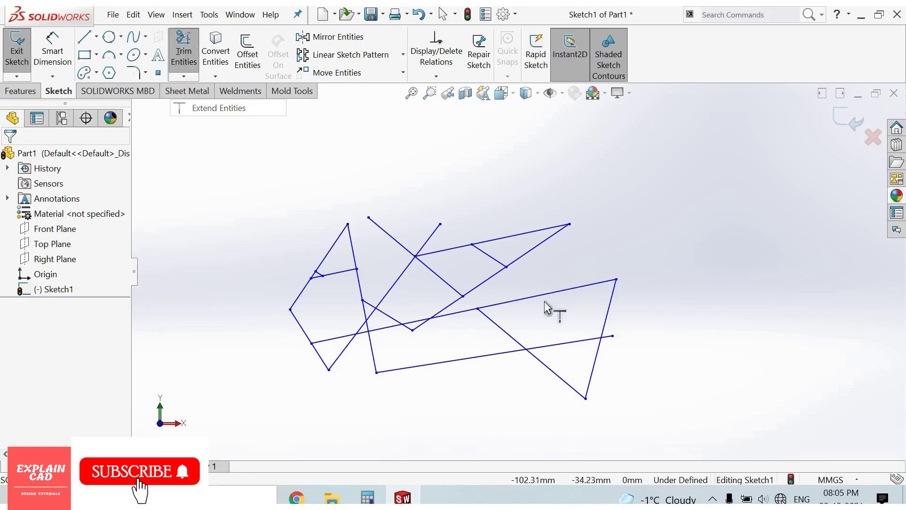
{"action": "scroll", "coordinate": [480, 327], "scroll_direction": "up", "scroll_amount": 3}
{"action": "scroll", "coordinate": [554, 312], "scroll_direction": "down", "scroll_amount": 4}
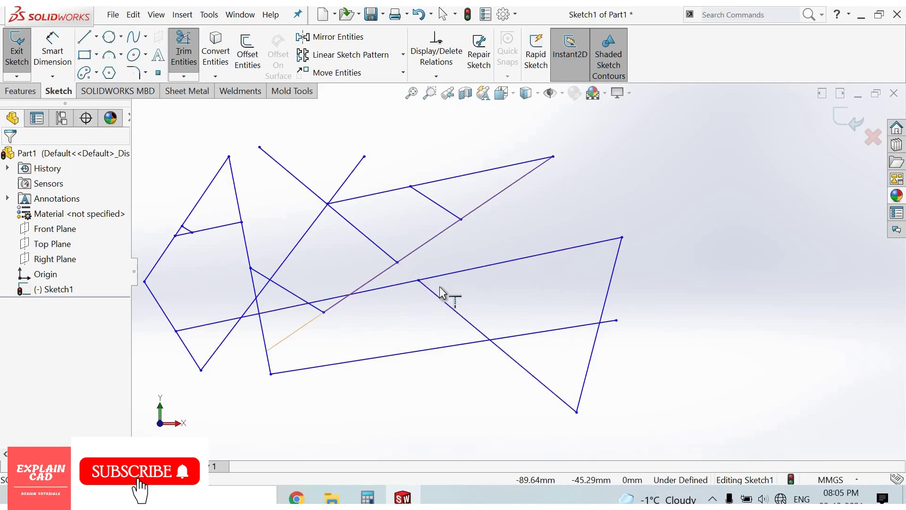
{"action": "scroll", "coordinate": [363, 263], "scroll_direction": "down", "scroll_amount": 2}
{"action": "scroll", "coordinate": [514, 270], "scroll_direction": "up", "scroll_amount": 2}
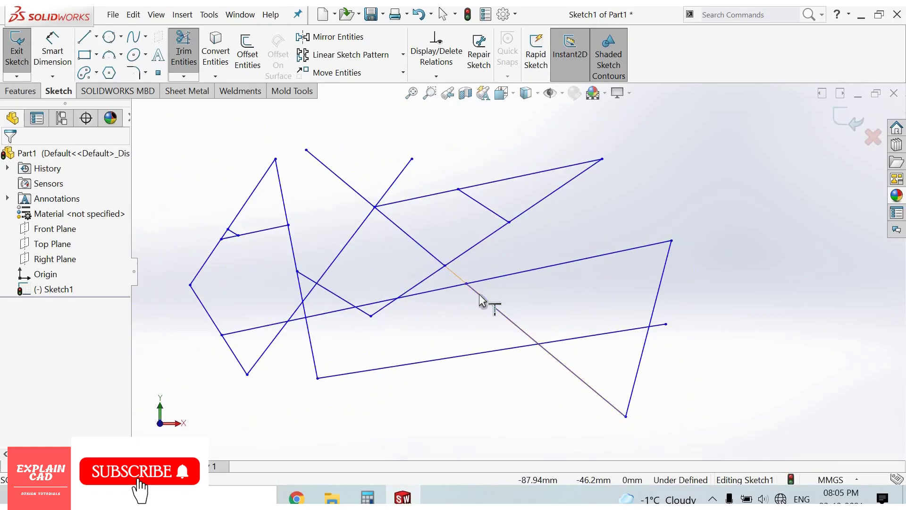
{"action": "left_click", "coordinate": [474, 282]}
{"action": "scroll", "coordinate": [510, 318], "scroll_direction": "up", "scroll_amount": 5}
{"action": "key", "text": "ctrl+z"}
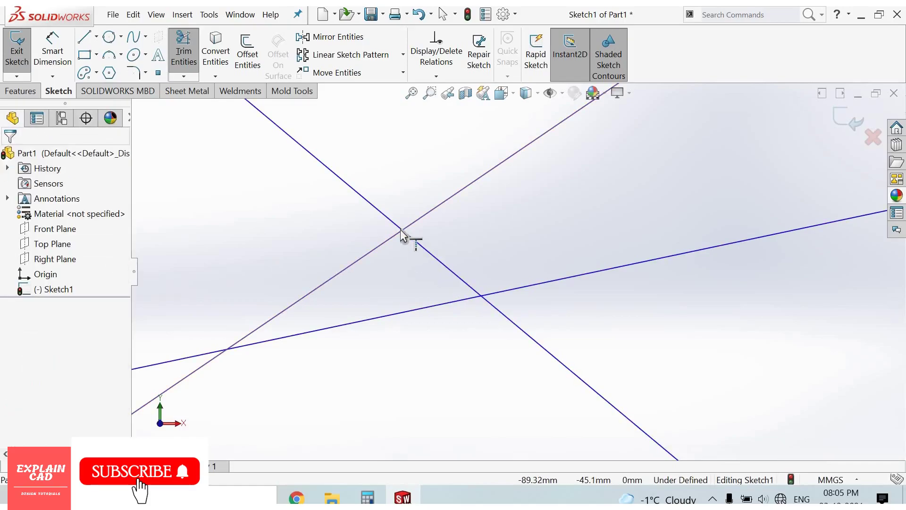
{"action": "scroll", "coordinate": [361, 245], "scroll_direction": "down", "scroll_amount": 3}
{"action": "scroll", "coordinate": [340, 255], "scroll_direction": "down", "scroll_amount": 3}
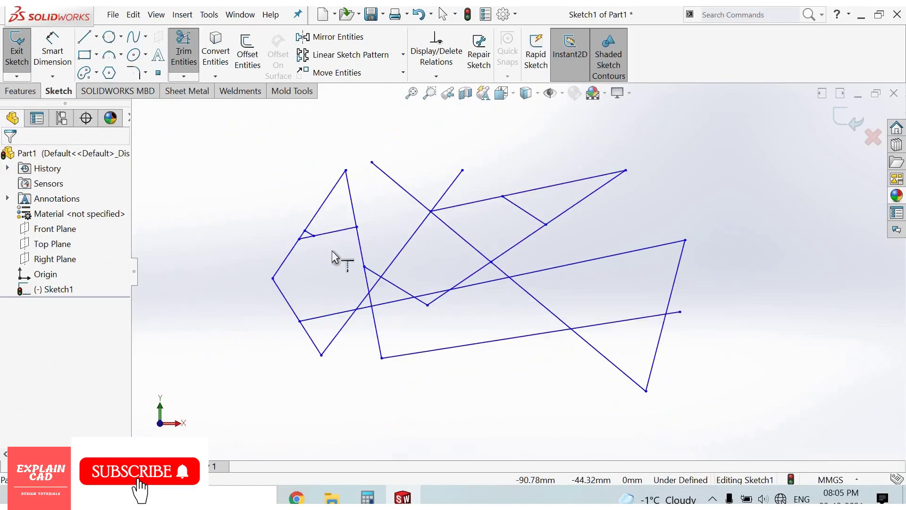
Extend the upper long line and left descending line across their gaps, and the short upper-right segment down to the lower long line
{"action": "scroll", "coordinate": [335, 257], "scroll_direction": "up", "scroll_amount": 3}
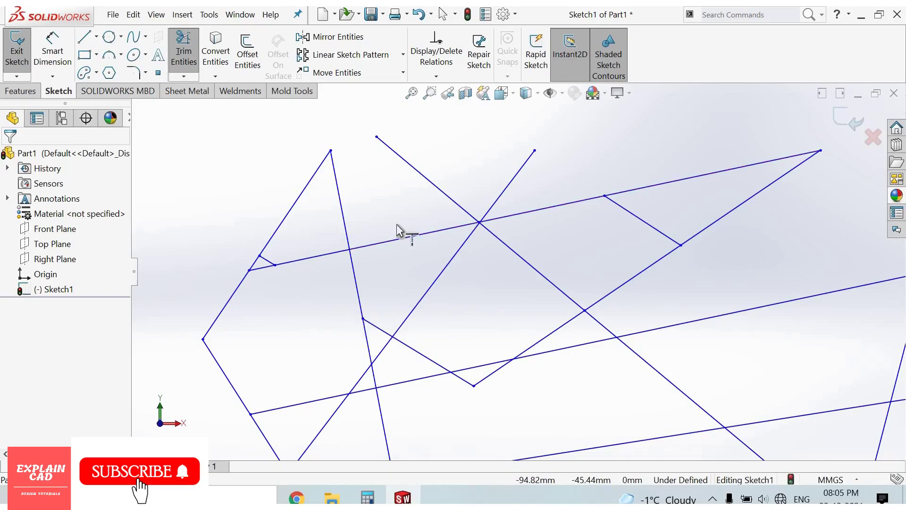
{"action": "key", "text": "ctrl+z"}
{"action": "key", "text": "f"}
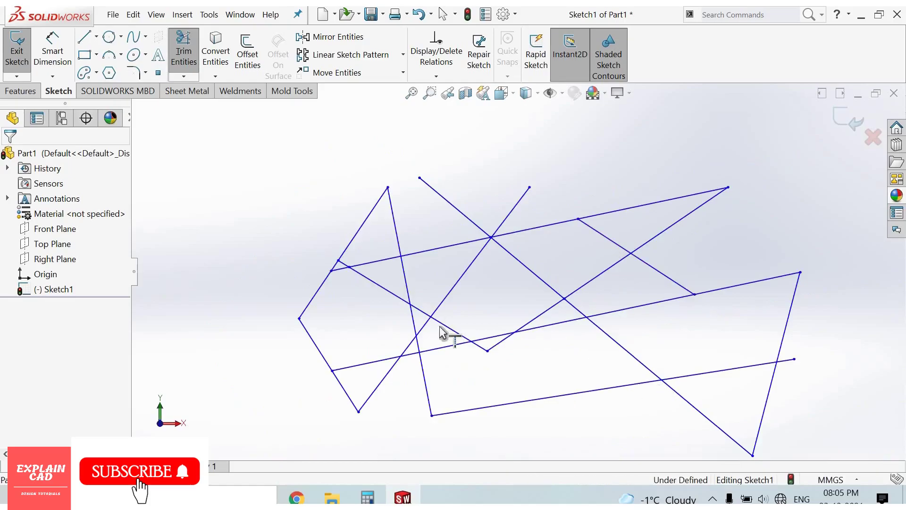
Extend the two lines meeting at the lower central vertex to the bottom line and the steep left line, and leave Extend Entities
{"action": "scroll", "coordinate": [502, 311], "scroll_direction": "up", "scroll_amount": 3}
{"action": "scroll", "coordinate": [500, 335], "scroll_direction": "down", "scroll_amount": 5}
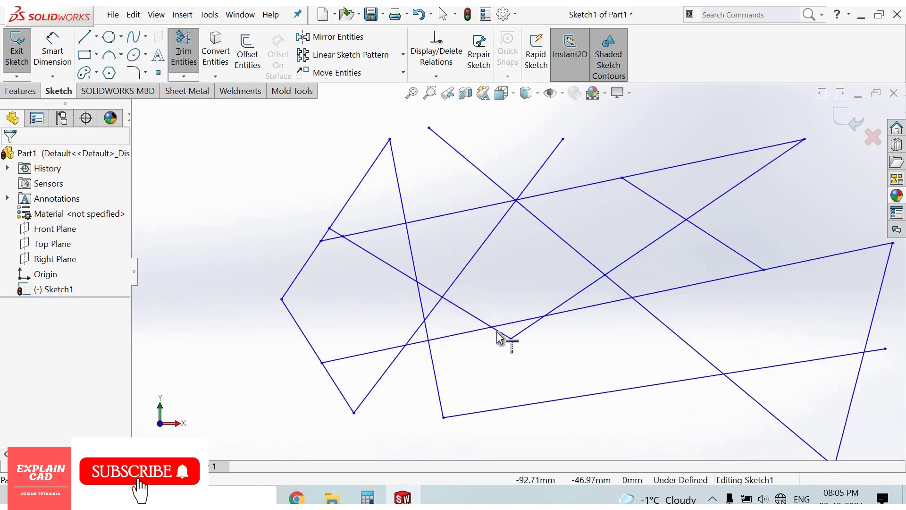
{"action": "left_click", "coordinate": [526, 334]}
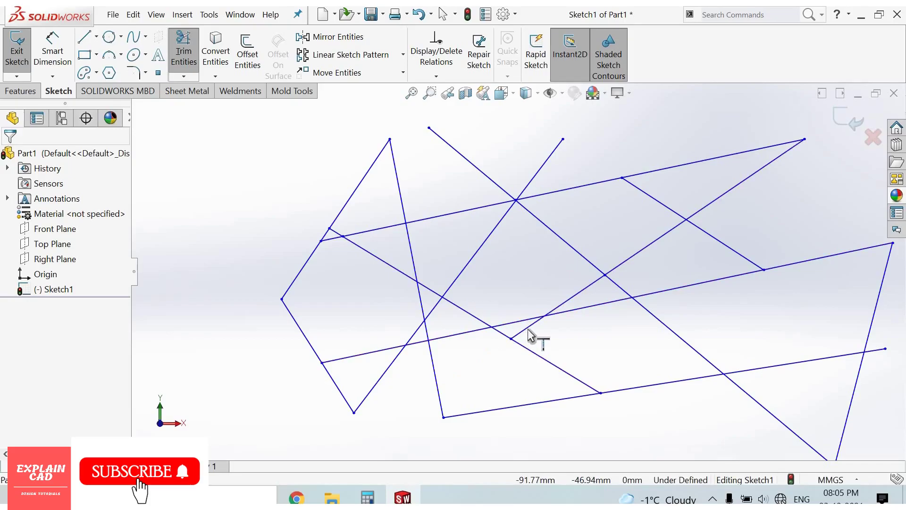
{"action": "left_click", "coordinate": [528, 329]}
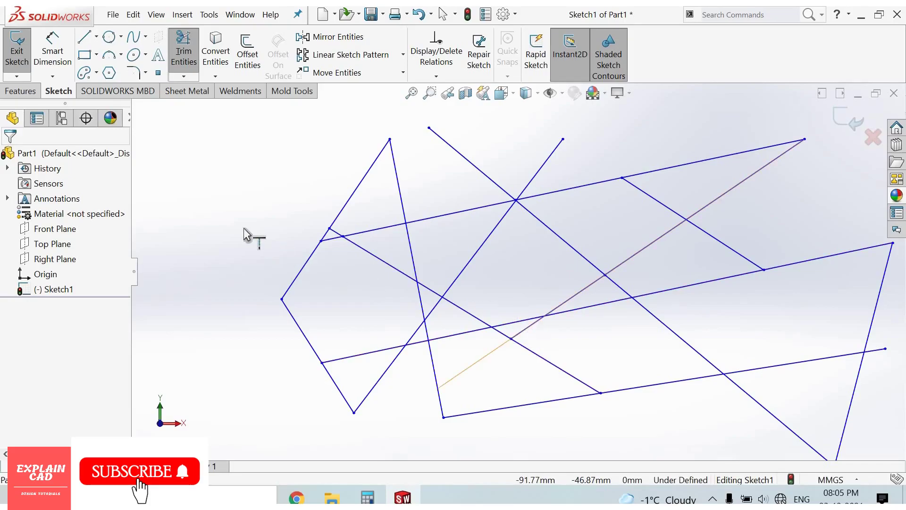
{"action": "right_click", "coordinate": [265, 251]}
{"action": "left_click", "coordinate": [263, 253]}
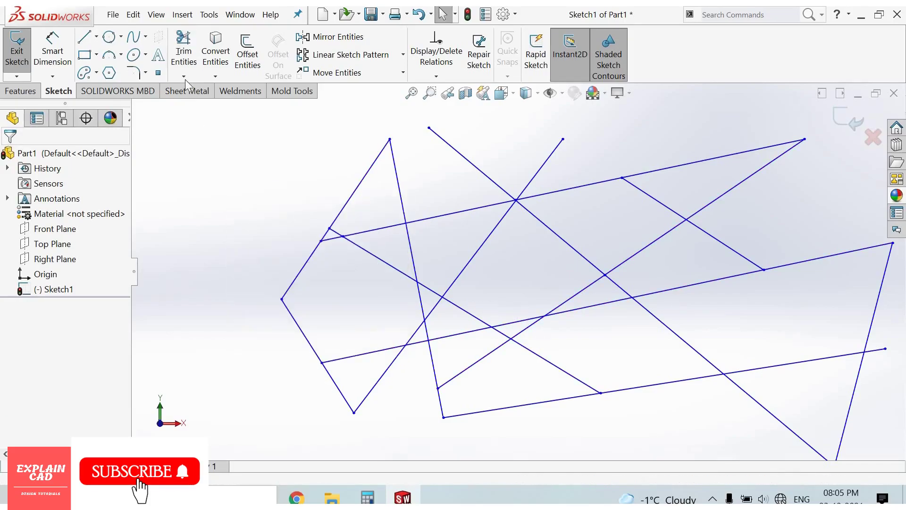